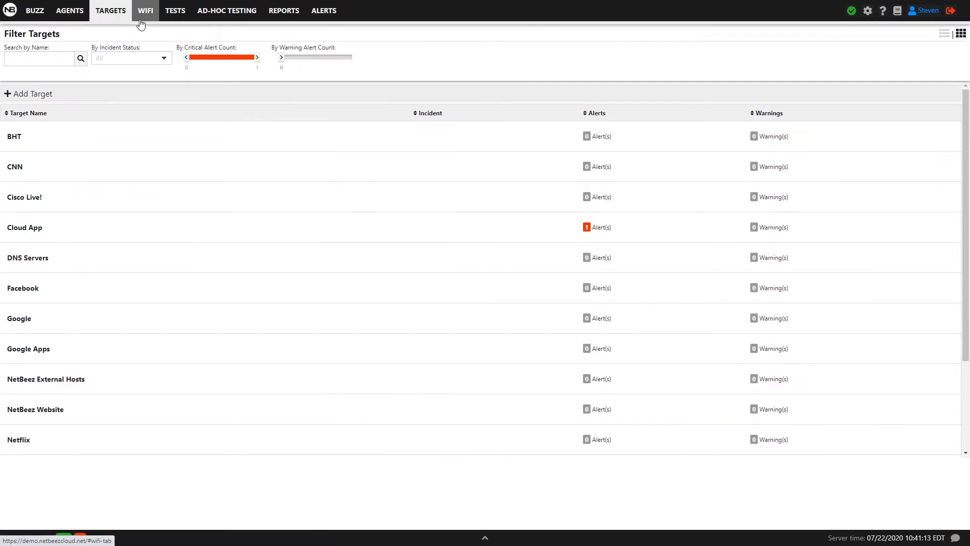
Step: Look through the WiFi, Tests, Ad-Hoc Testing, Reports and Alerts pages, plus the system settings and help
click(142, 19)
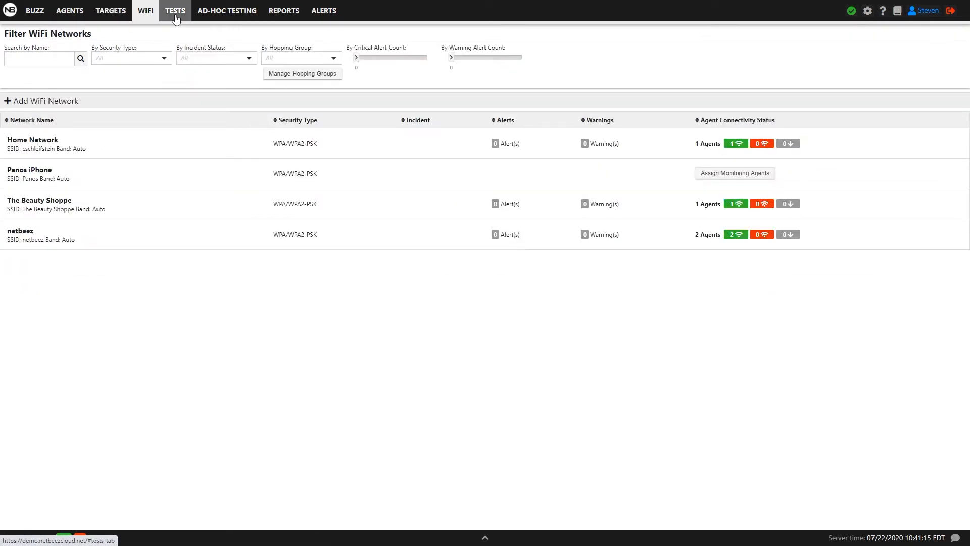
click(176, 15)
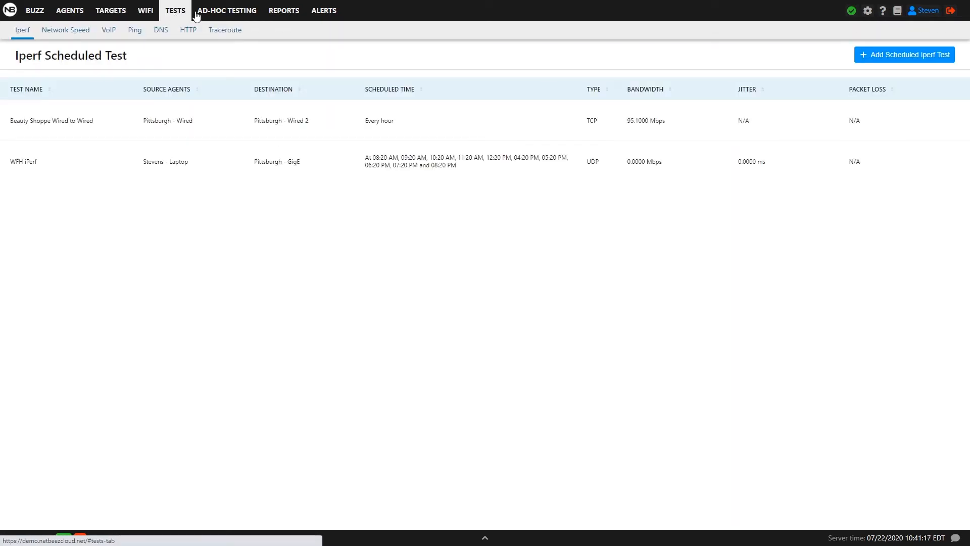
click(237, 10)
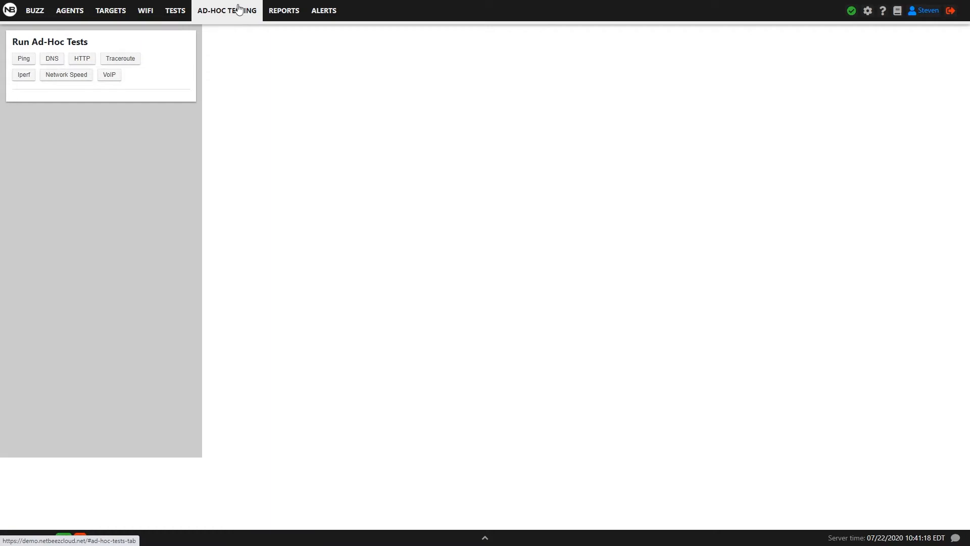
click(277, 11)
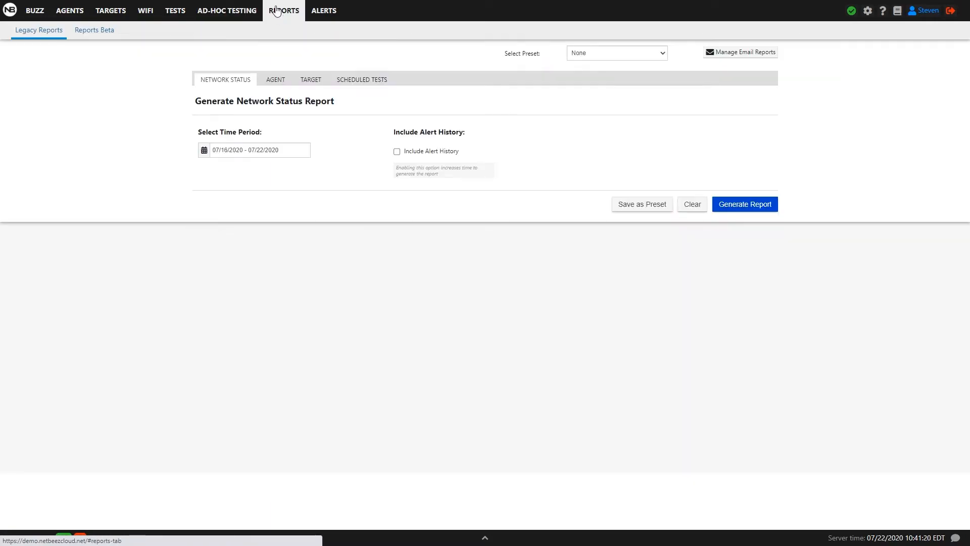
click(334, 11)
click(868, 13)
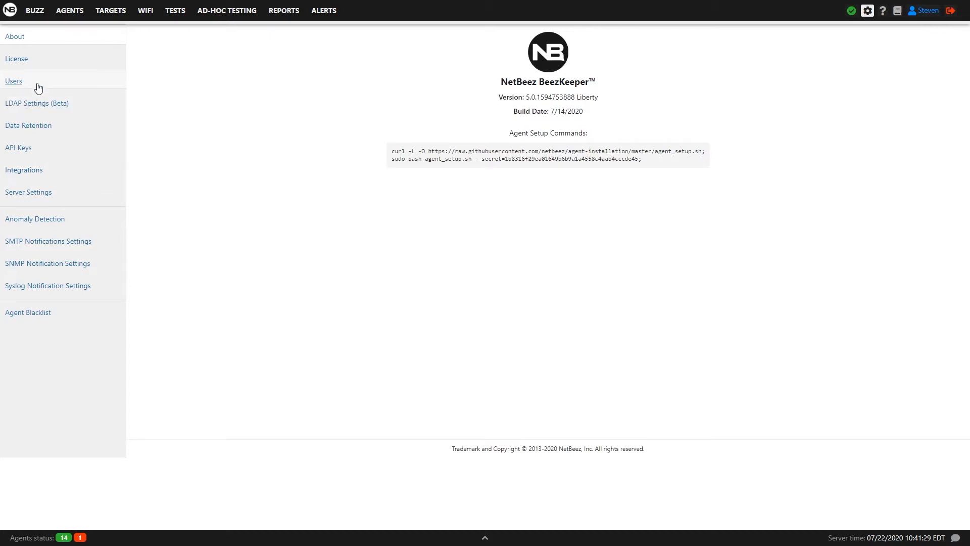
click(883, 11)
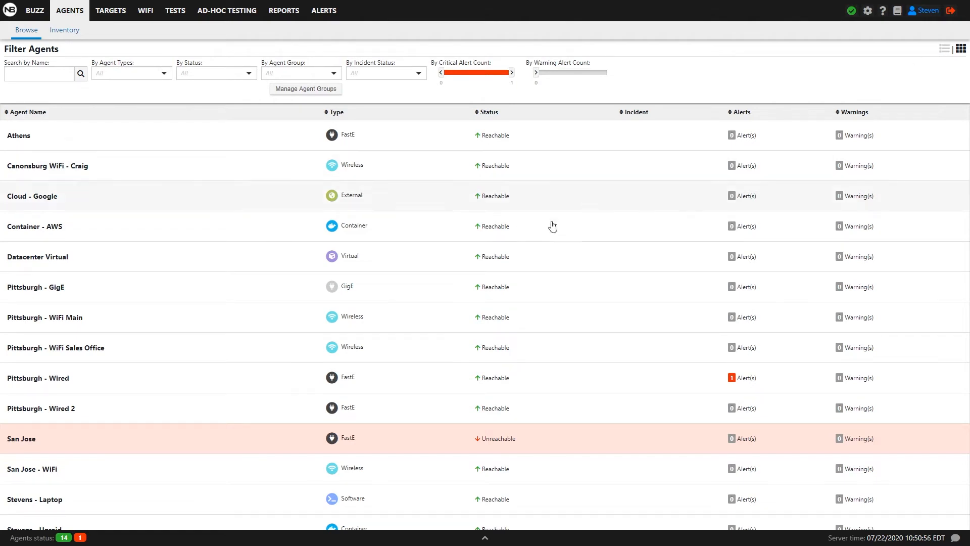
Step: View the agents as a grid and as a list, check the agent inventory, and return to browsing the agents
click(960, 50)
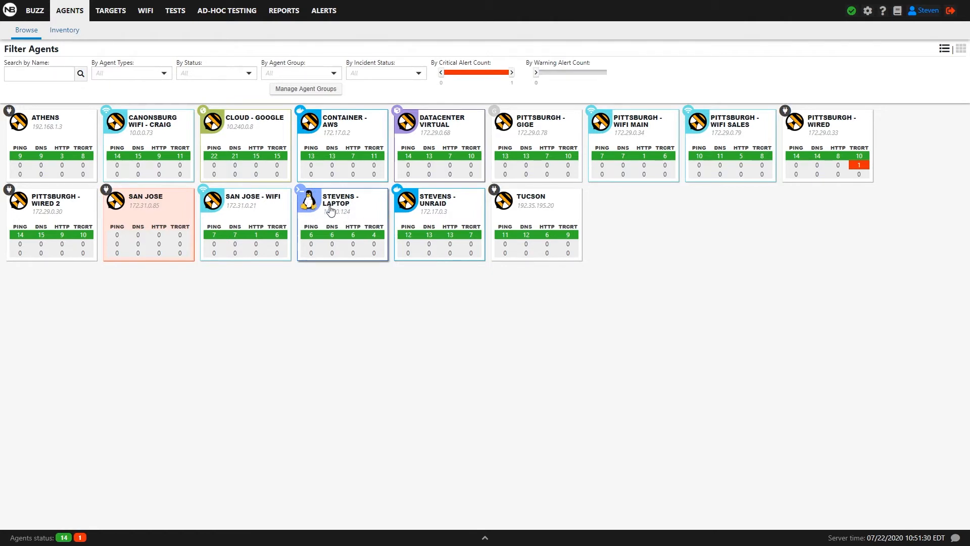
click(944, 49)
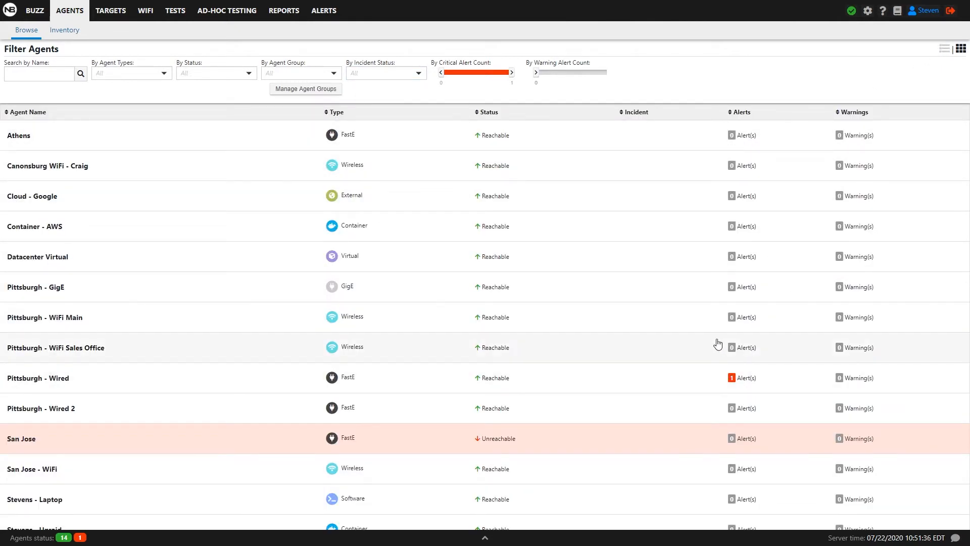
click(61, 33)
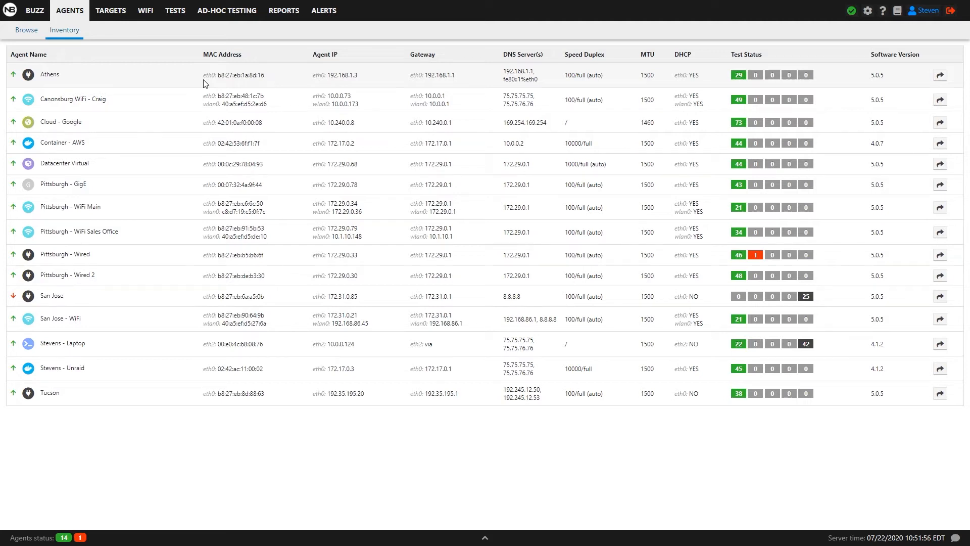
click(32, 34)
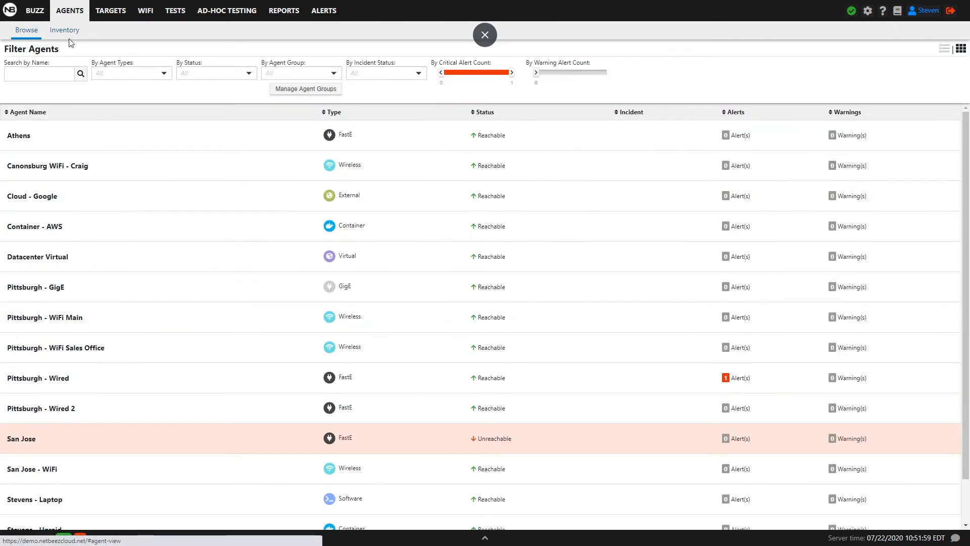
Step: Open agent group management and review the agents and targets offered for a new group without saving one
click(300, 90)
scroll(364, 234, down, 1)
scroll(365, 236, up, 1)
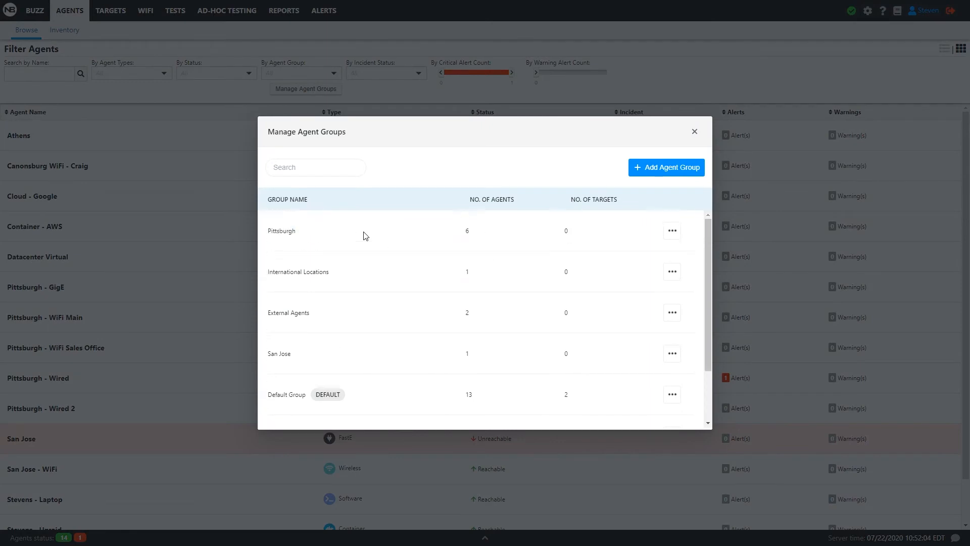
click(660, 173)
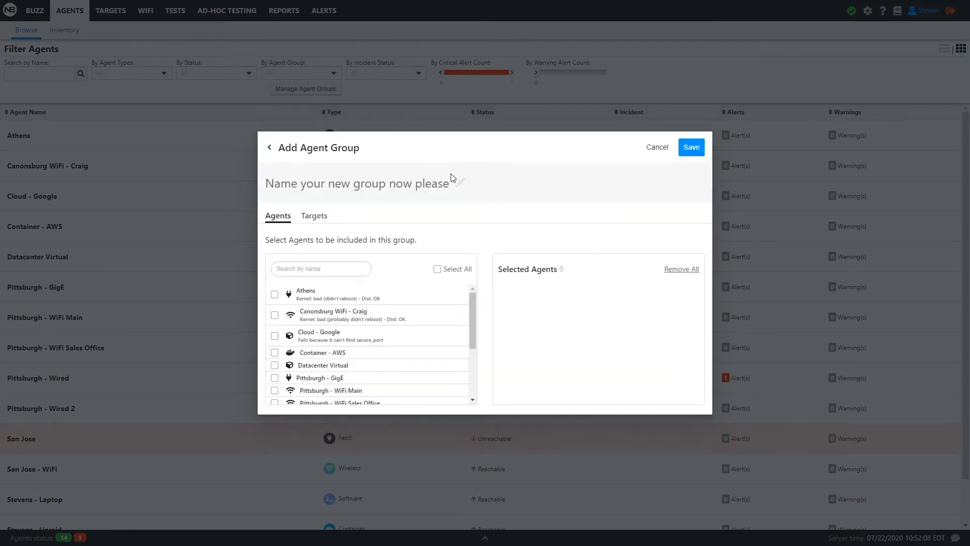
scroll(379, 319, down, 5)
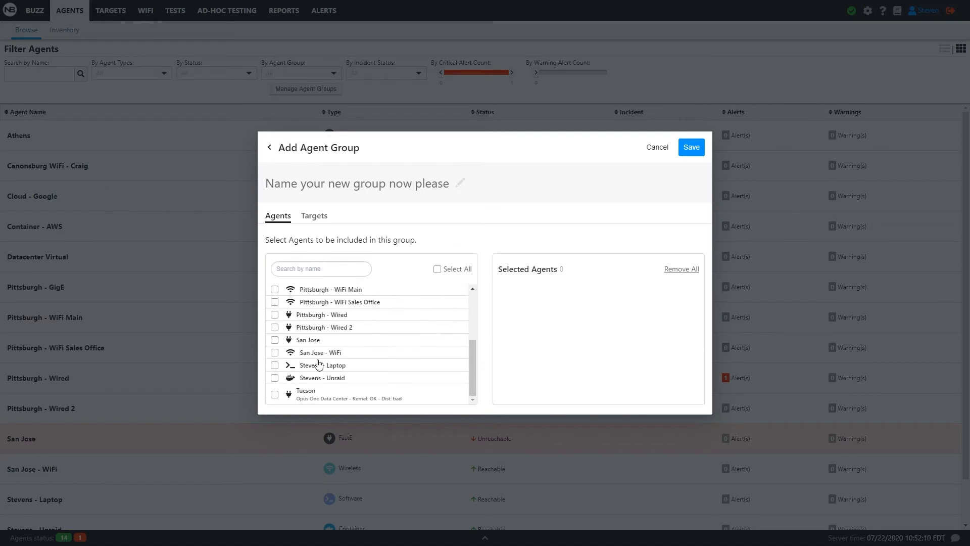
scroll(318, 360, up, 5)
click(324, 221)
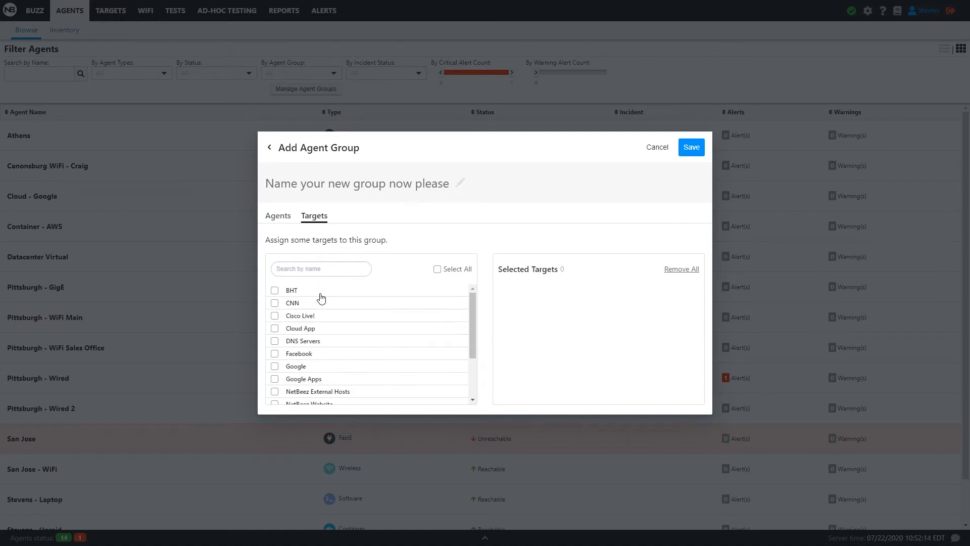
scroll(322, 298, down, 3)
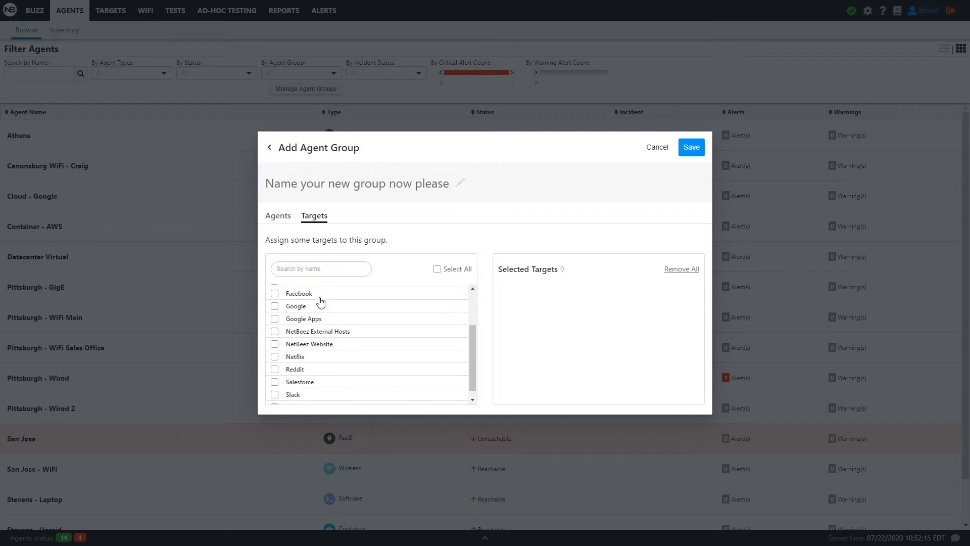
click(273, 221)
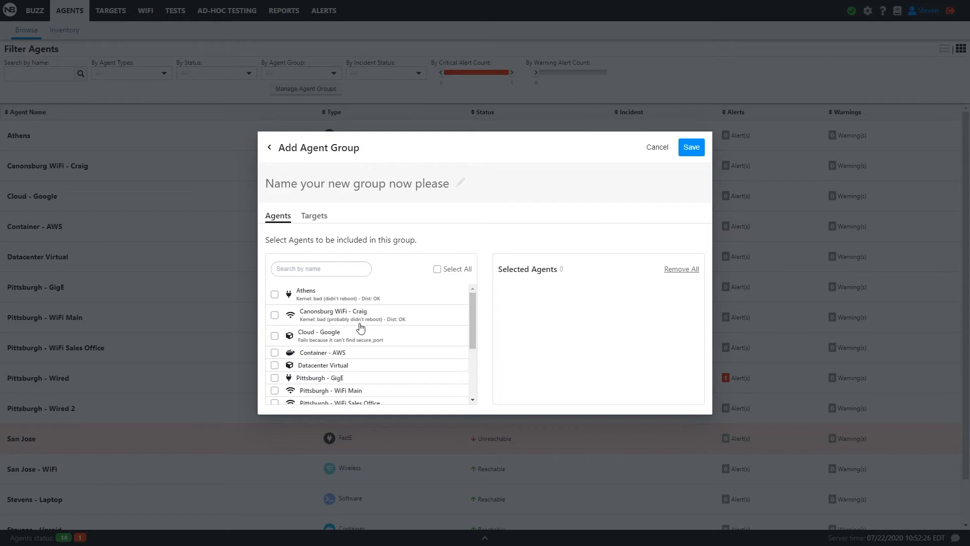
click(270, 149)
Step: Check the actions available for the Default Group in the agent group list
scroll(450, 394, down, 3)
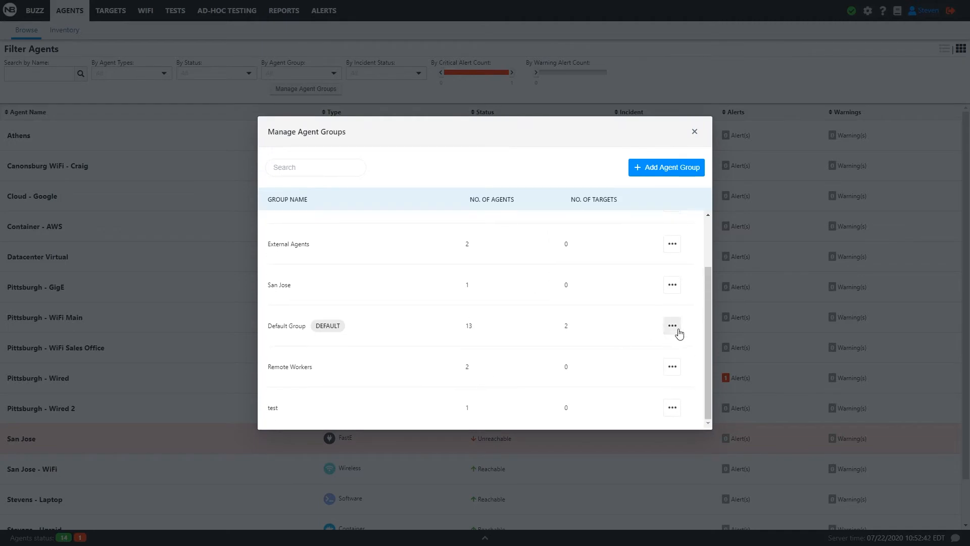
click(677, 330)
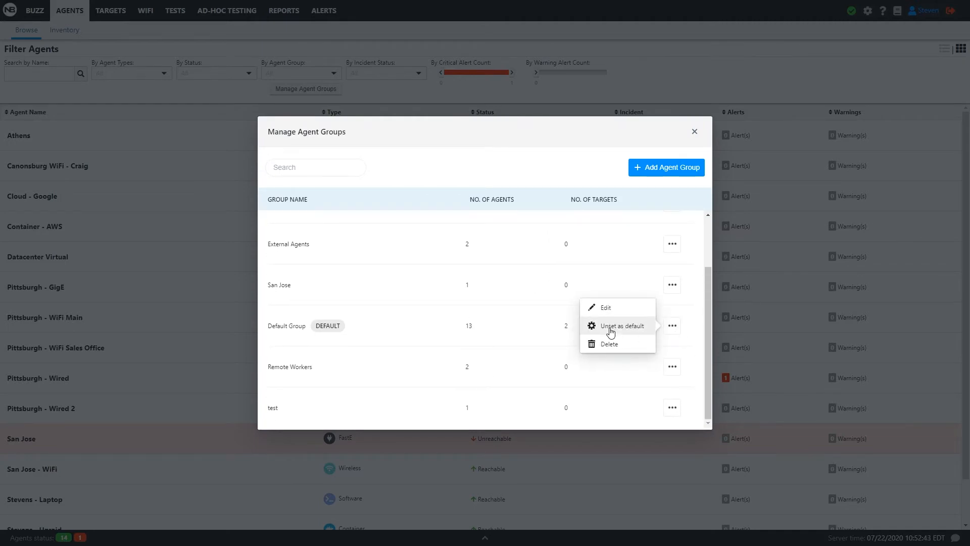
click(512, 168)
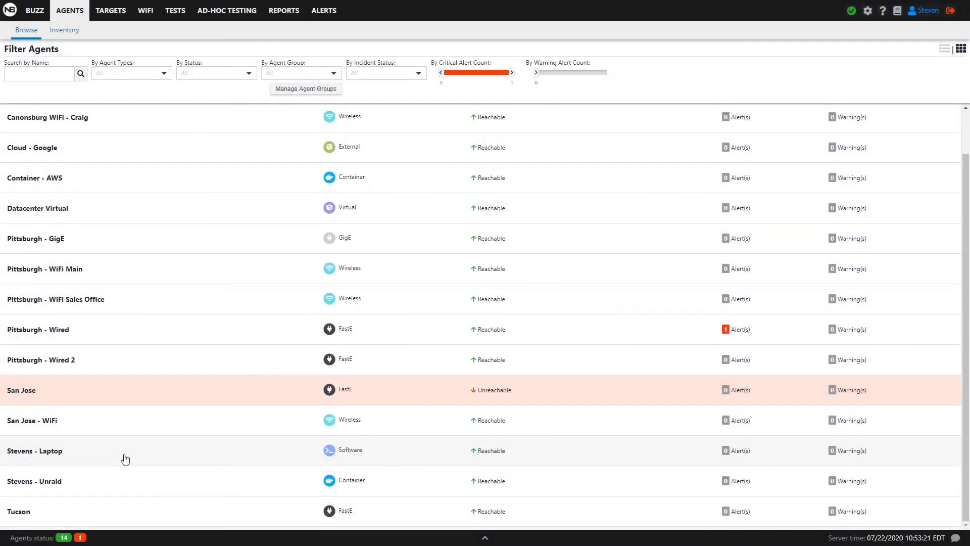
Step: Examine the laptop software agent's IPv4 address, incidents and one-month alert log, and close its details
click(125, 458)
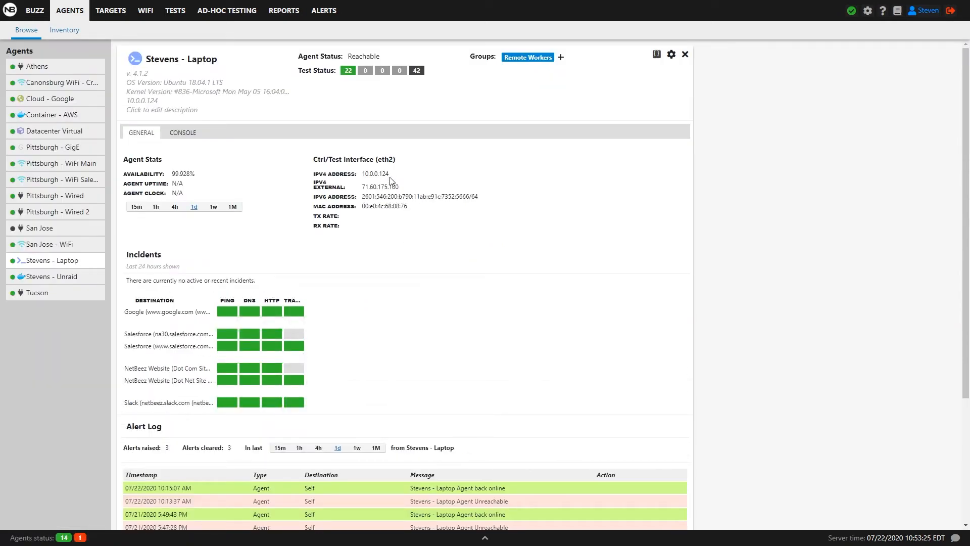
drag(386, 173, 362, 173)
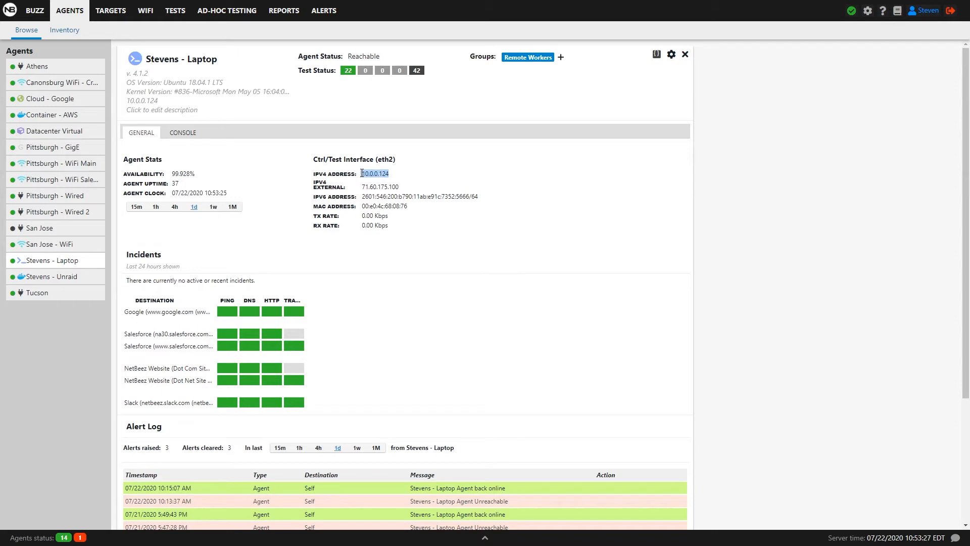
click(402, 178)
scroll(326, 450, down, 3)
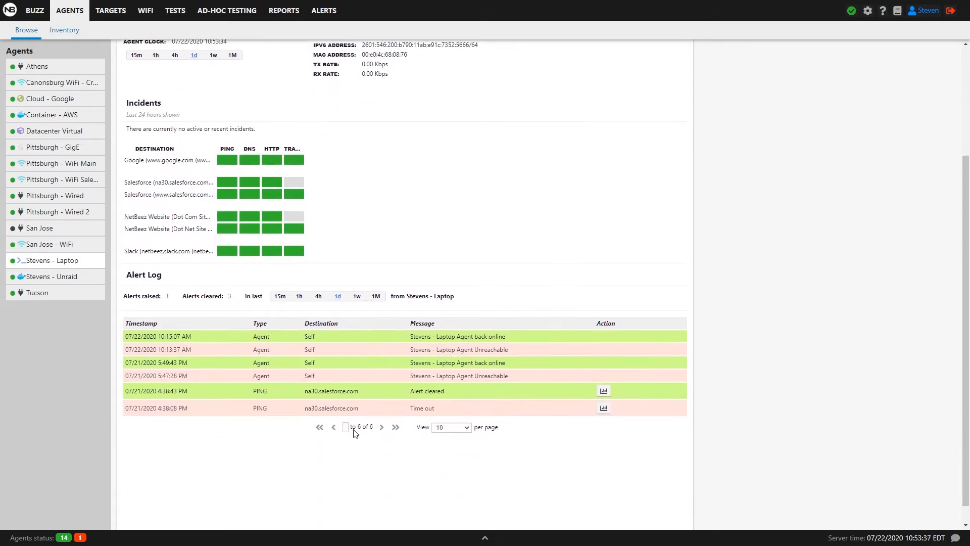
click(375, 296)
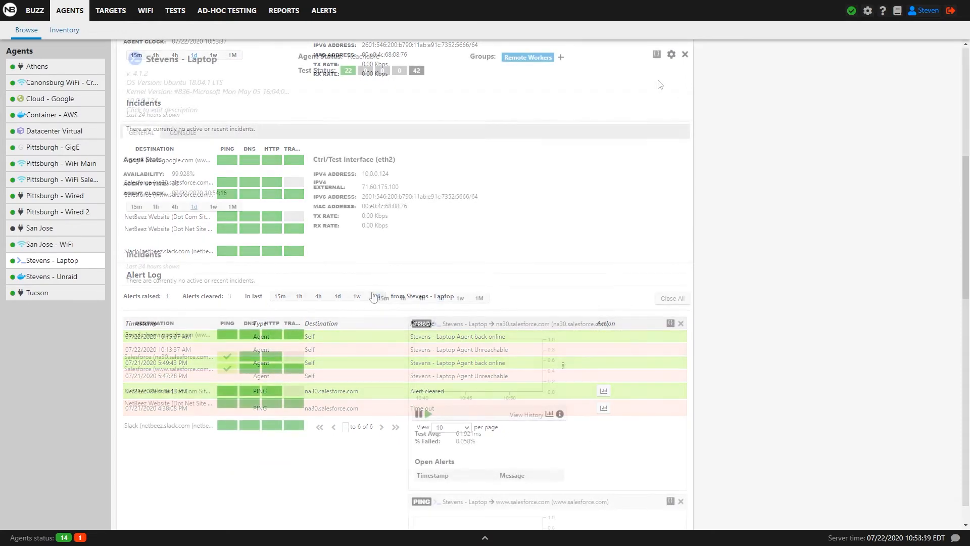
click(685, 54)
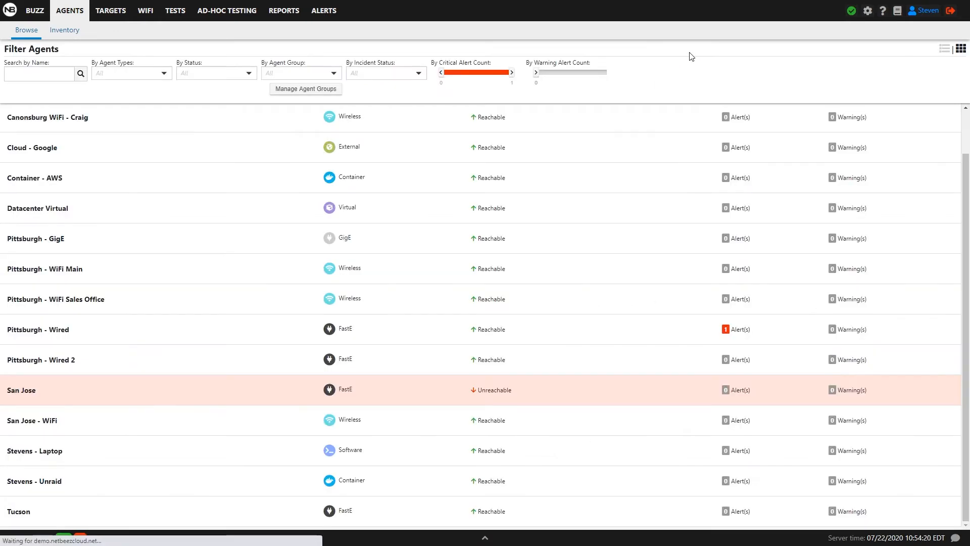
Step: Open the details of the Canonsburg WiFi agent and view its console
scroll(91, 195, up, 2)
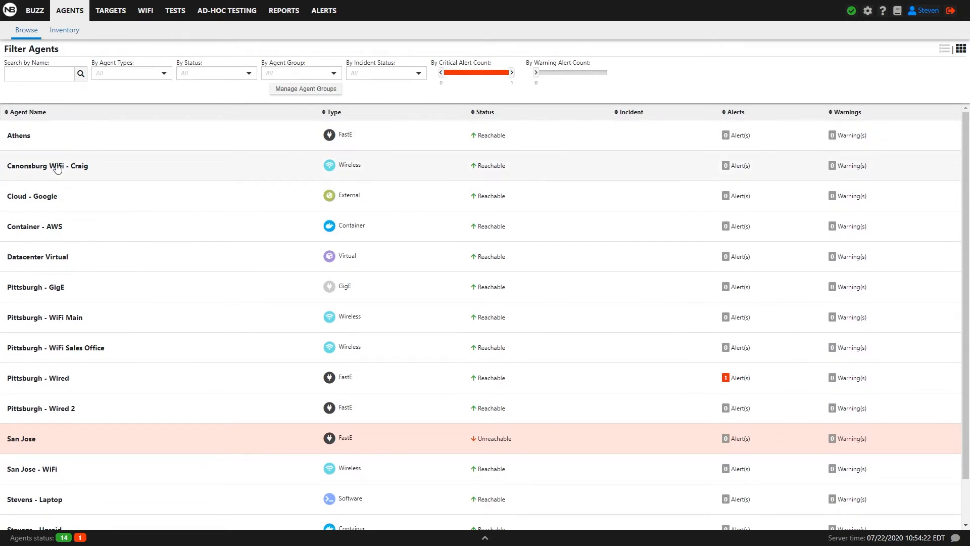
click(84, 164)
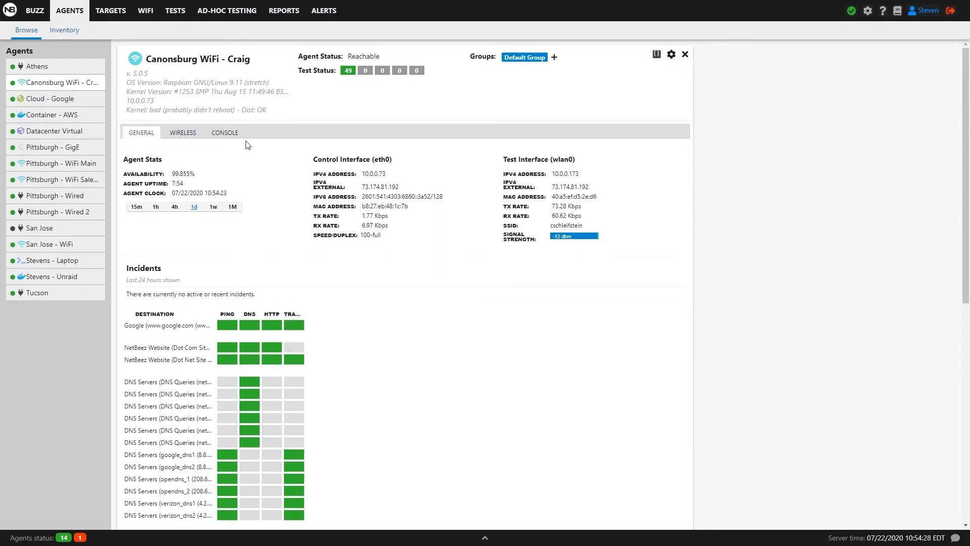
click(220, 134)
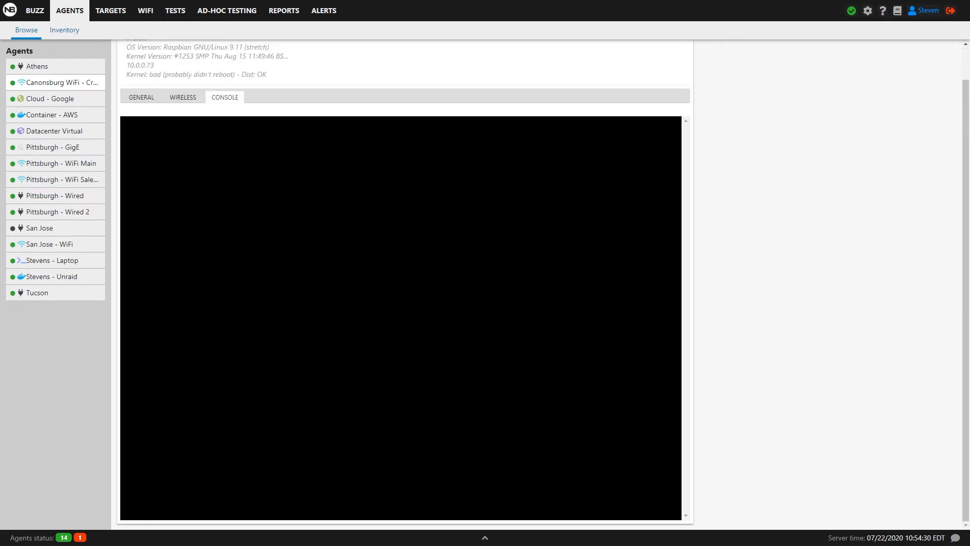
Step: Examine the individual connection attempts in the WiFi Timing chart of the agent's wireless details
click(185, 99)
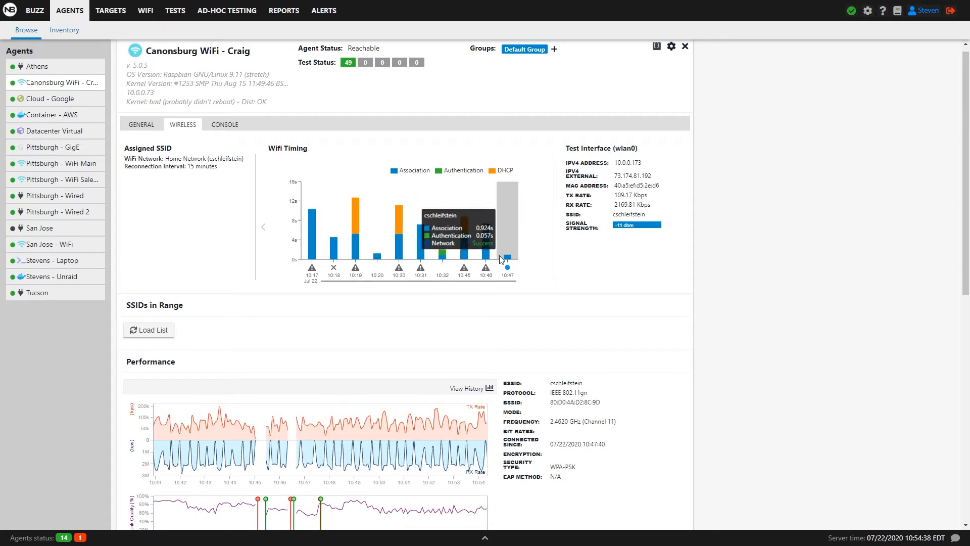
mouse_move(417, 261)
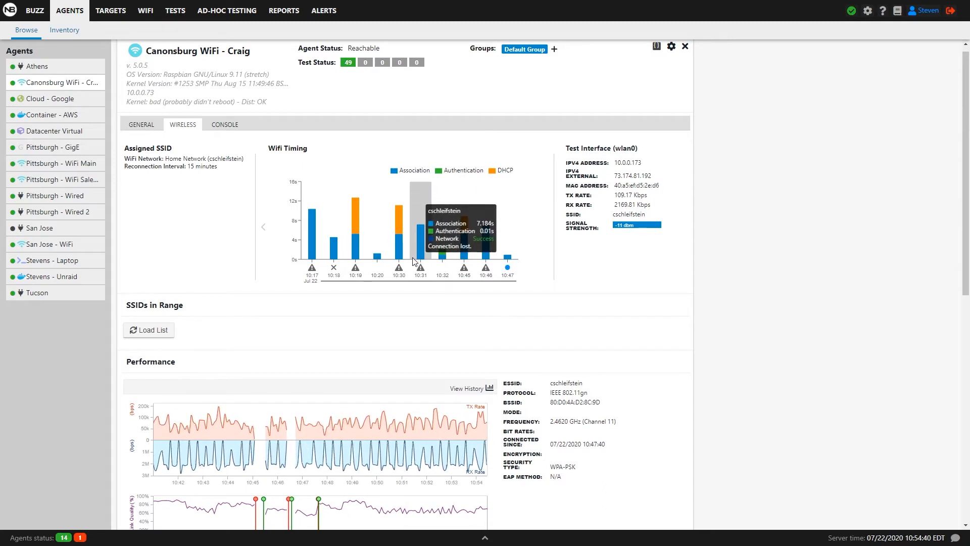
mouse_move(313, 257)
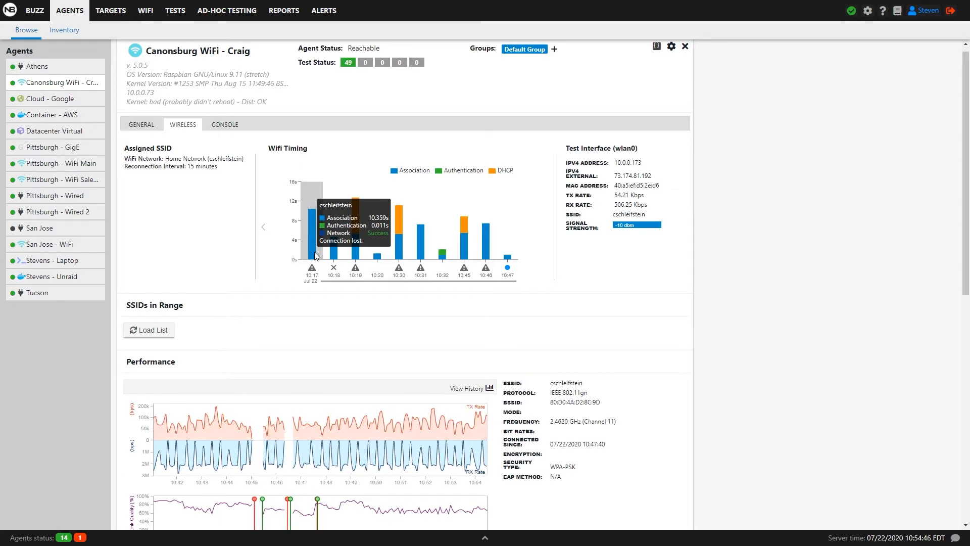
mouse_move(317, 254)
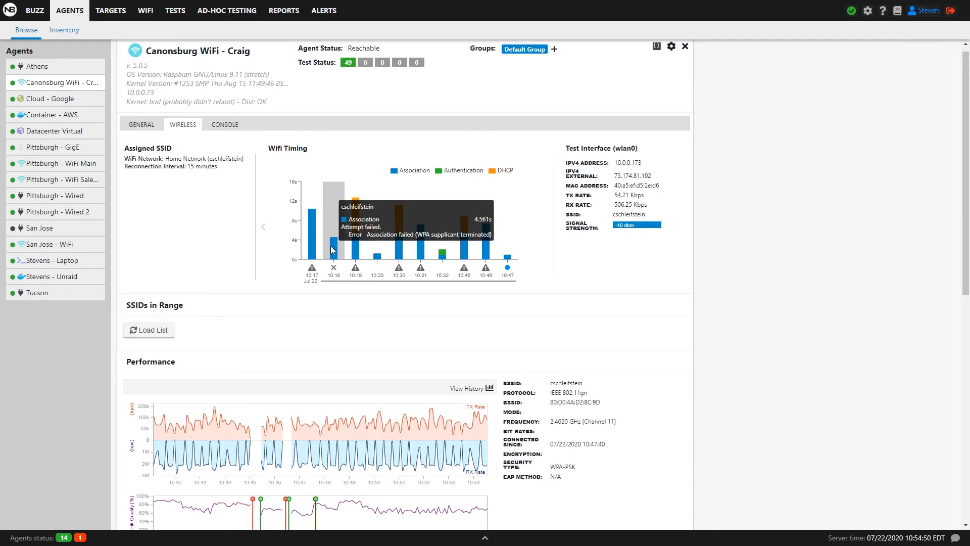
mouse_move(380, 259)
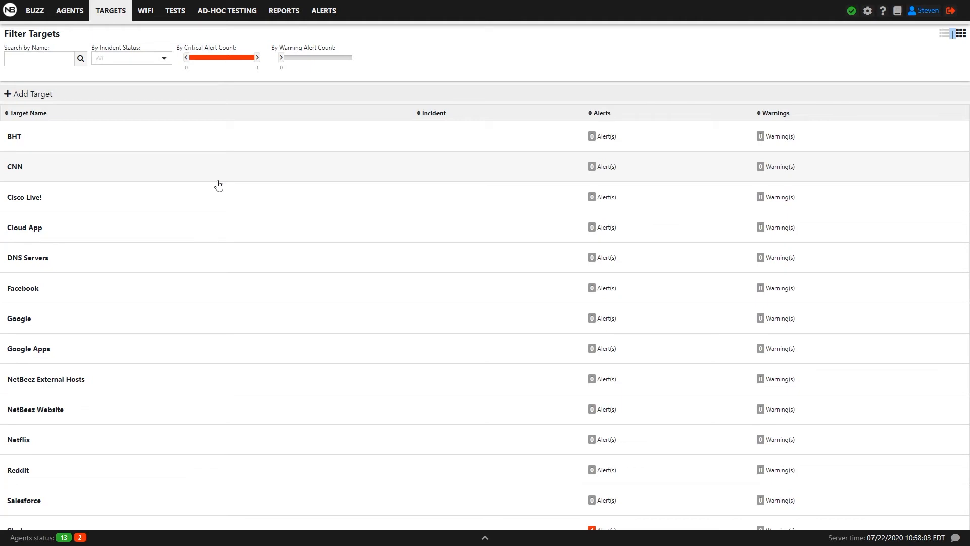
Step: Open the Salesforce target for editing and expand the test settings of the na30.salesforce.com resource
click(60, 503)
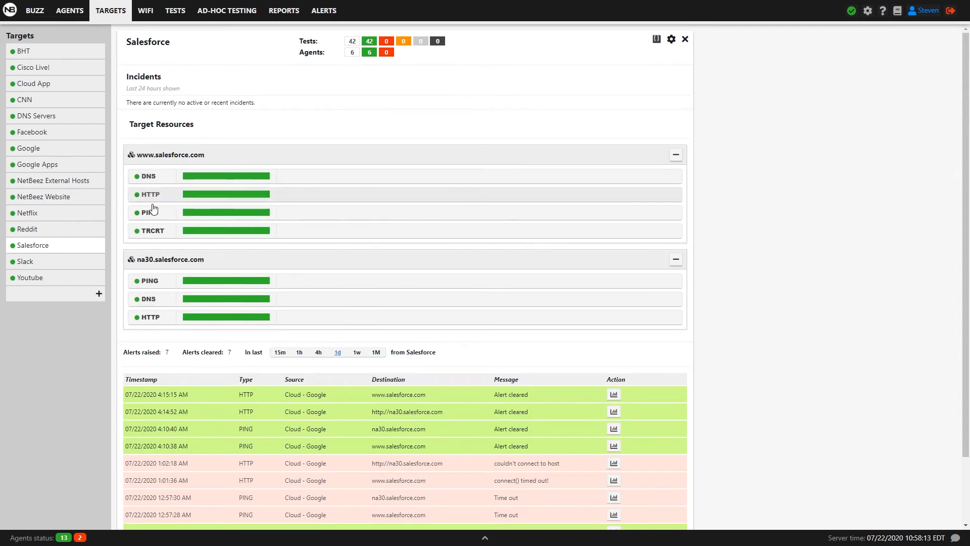
click(671, 41)
click(688, 84)
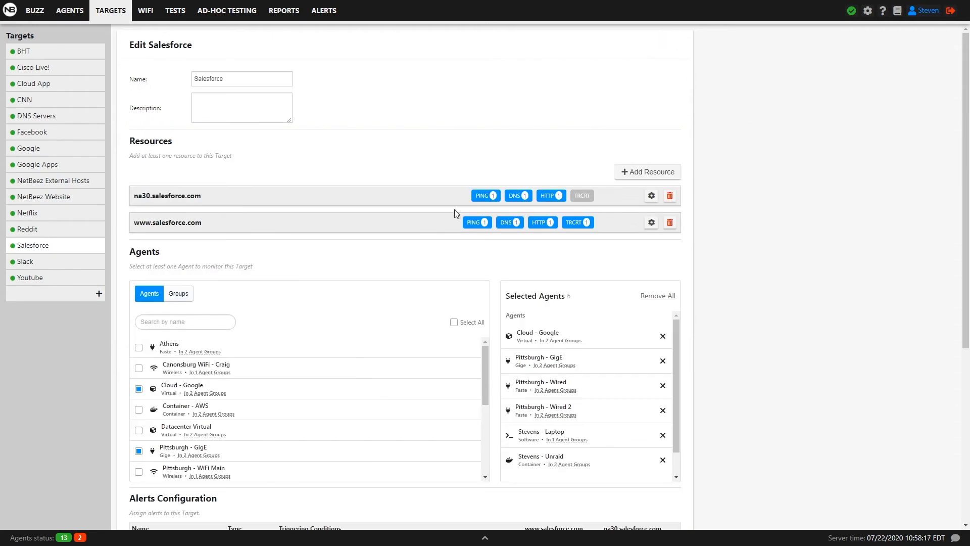
click(344, 190)
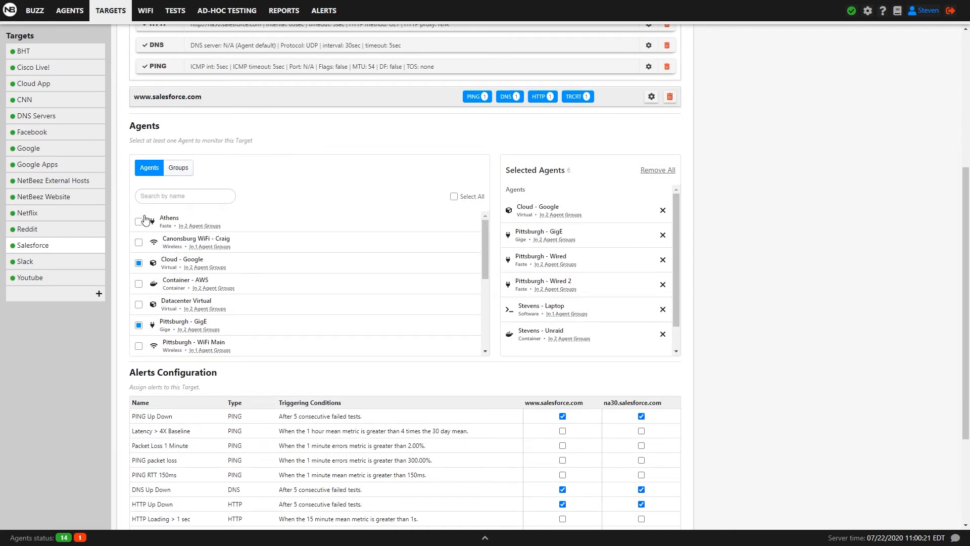
Step: Examine the individual agents and agent groups that can monitor the Salesforce target, and review its alerts configuration
scroll(192, 245, down, 3)
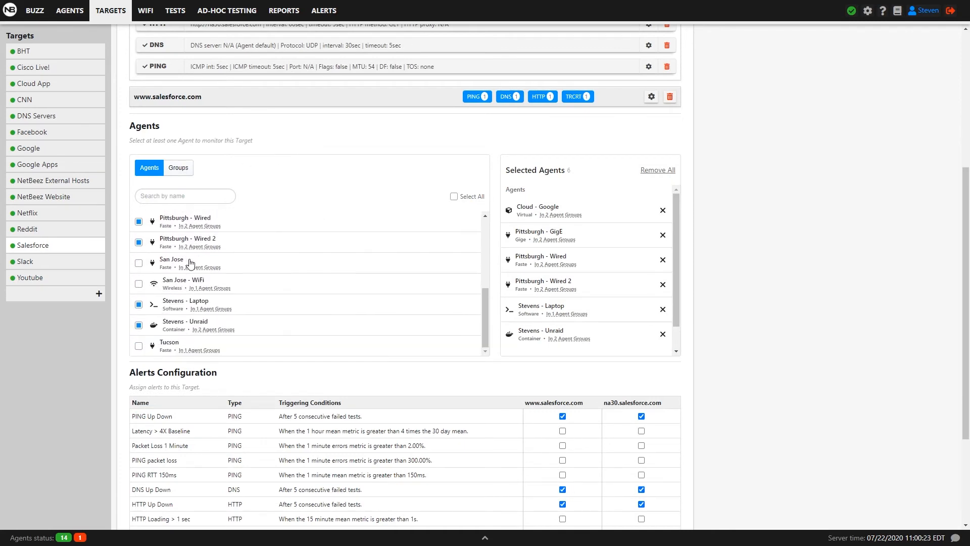
scroll(196, 260, up, 5)
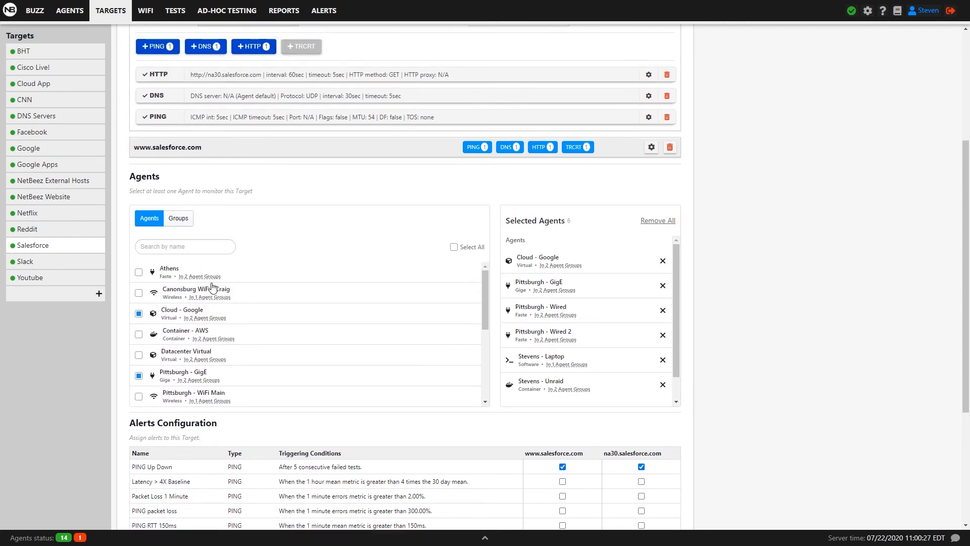
click(178, 218)
scroll(279, 317, down, 2)
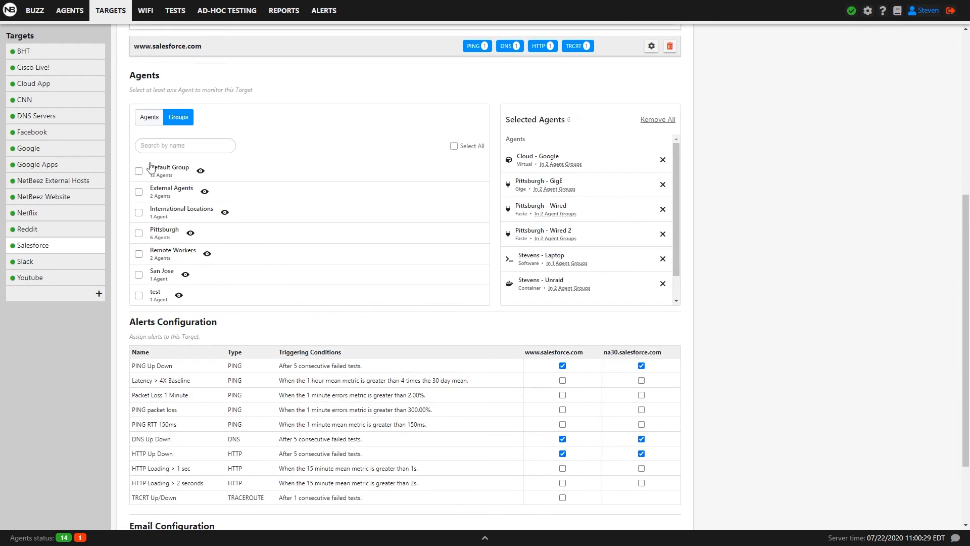
click(151, 122)
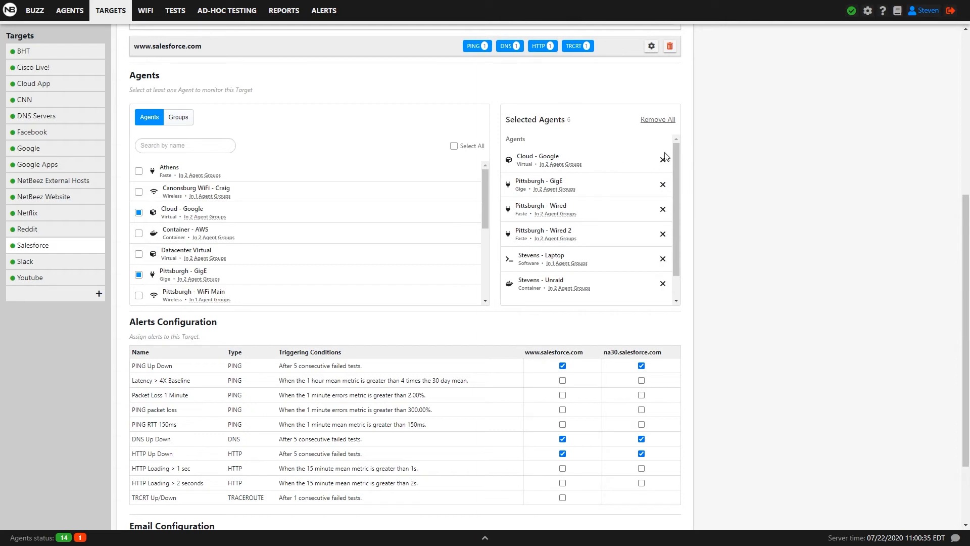
scroll(597, 225, down, 1)
scroll(730, 341, down, 2)
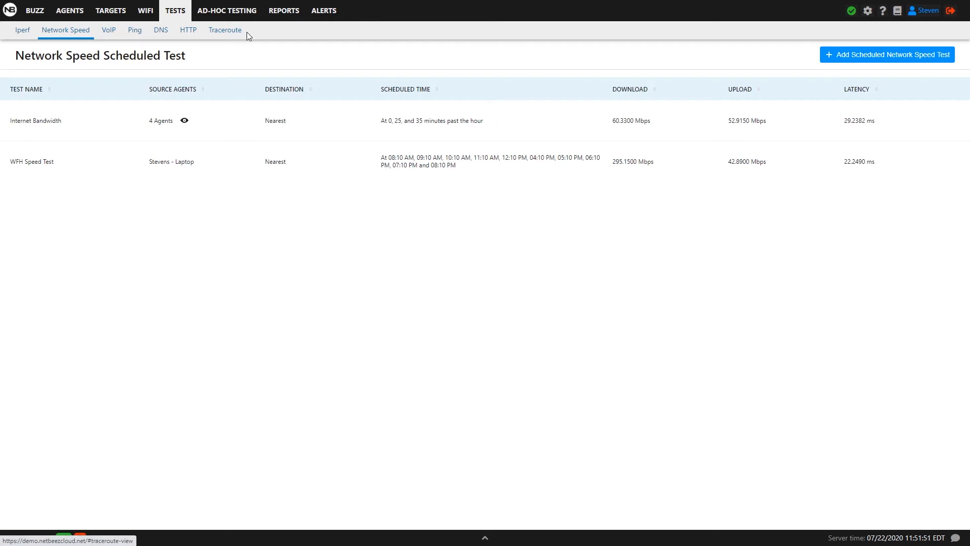
Step: View the Ping and HTTP test grids and return to the list of scheduled network speed tests
click(135, 34)
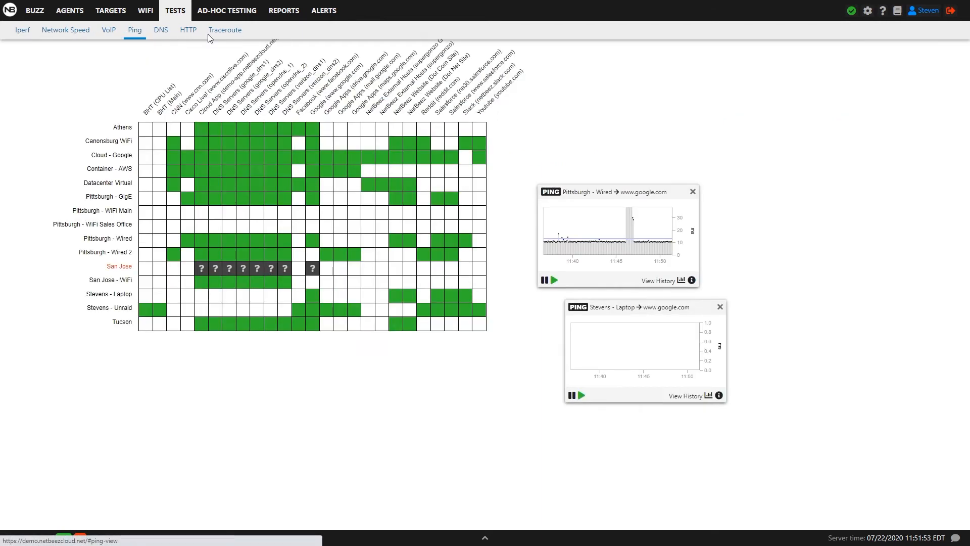
click(189, 33)
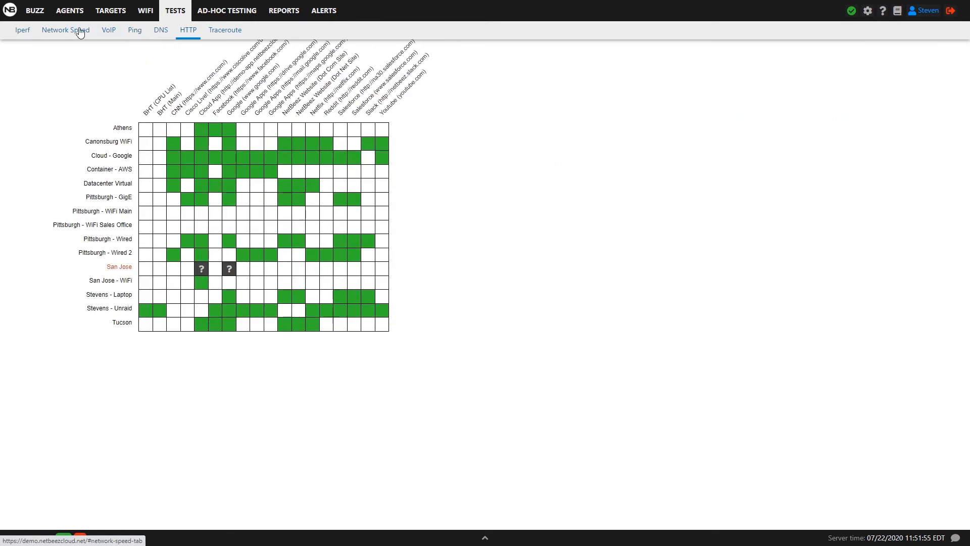
click(52, 33)
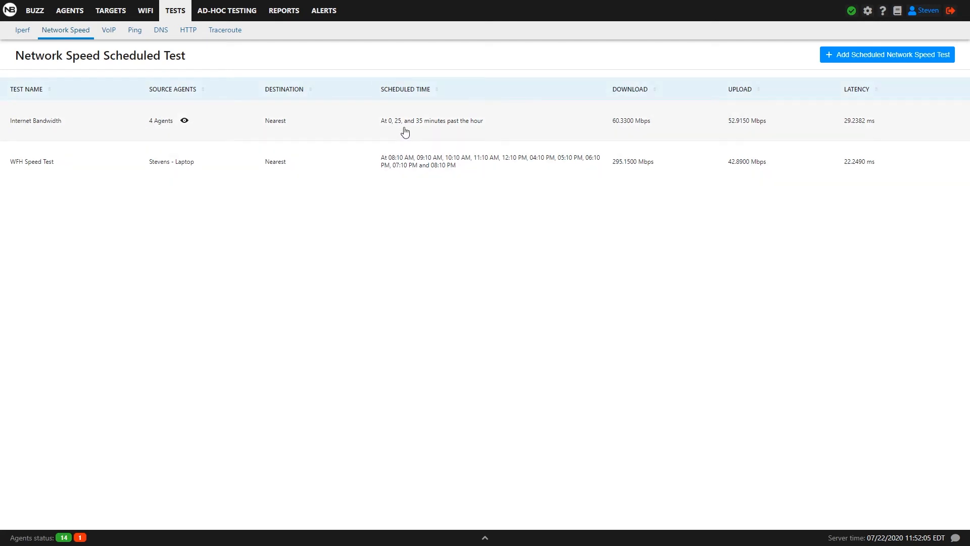
Step: Open the Internet Bandwidth test, break down its 5:25 AM run by agent, and select the Tucson agent's results histogram
click(421, 122)
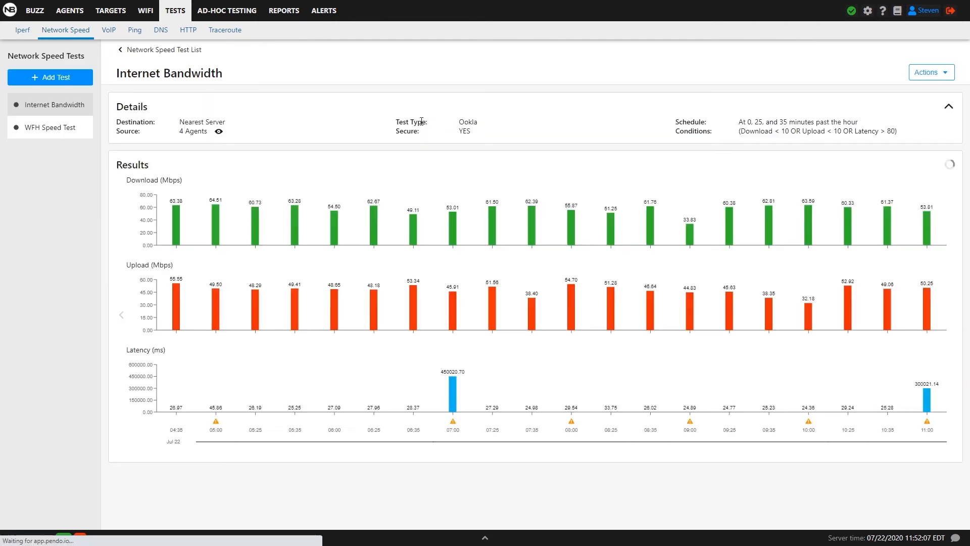
click(177, 232)
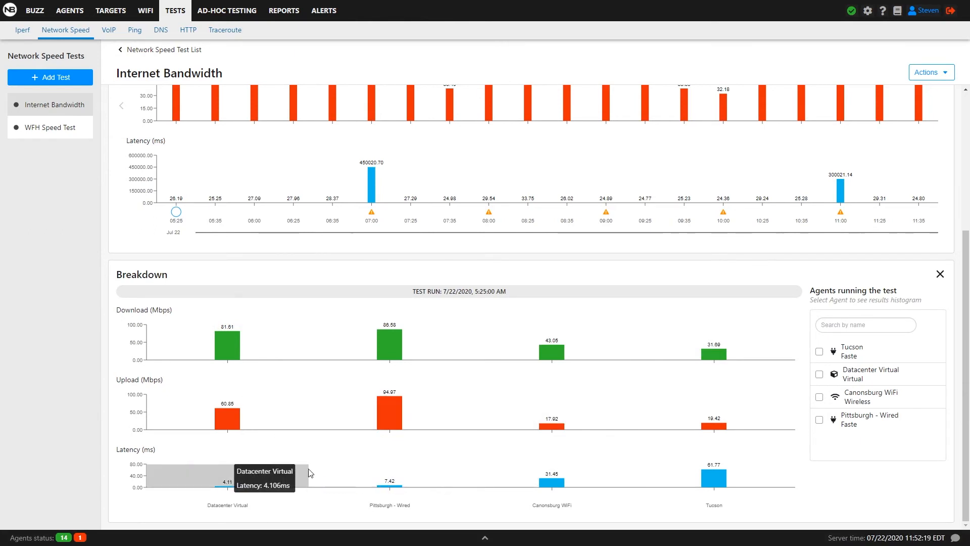
click(819, 352)
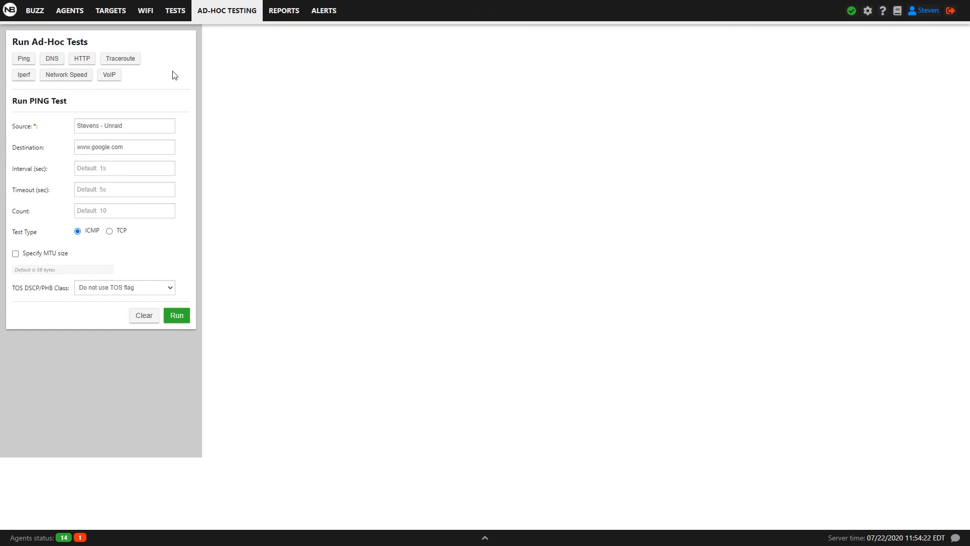
click(145, 127)
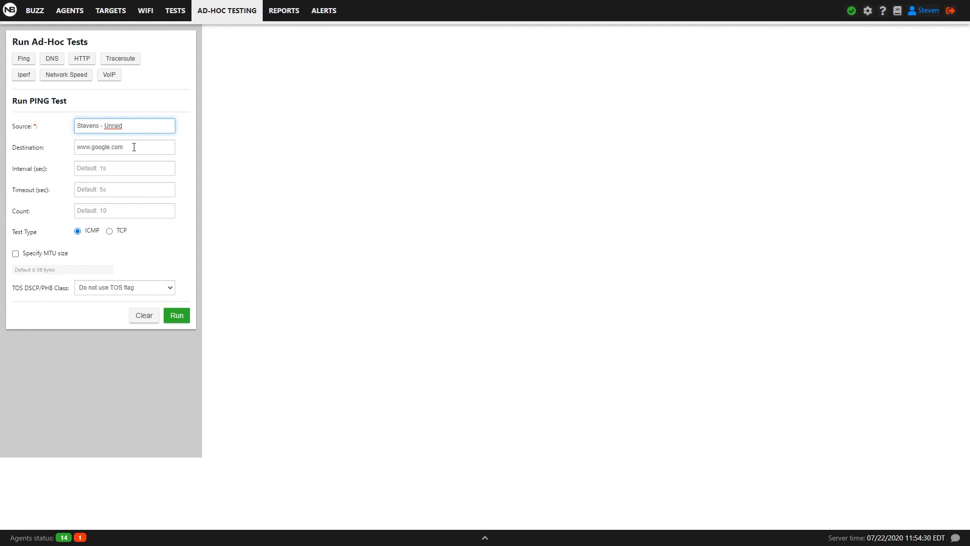
click(174, 316)
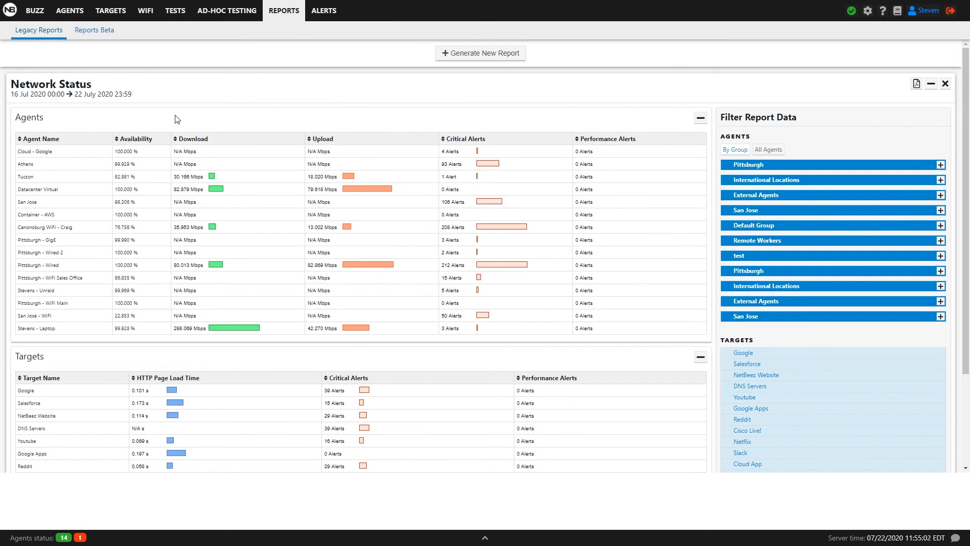
Step: Open the Week ALL network status report in Reports Beta and examine its agents and targets tables
click(94, 31)
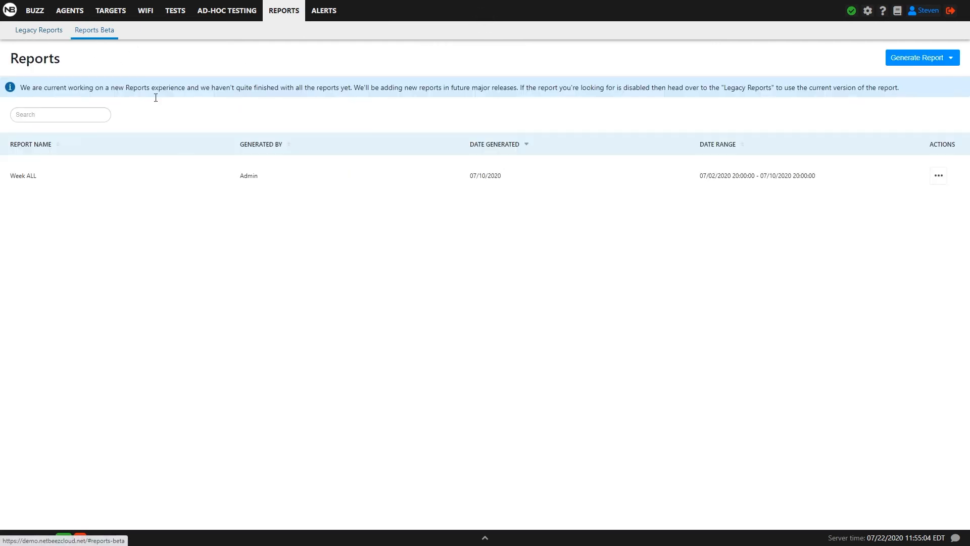
click(337, 181)
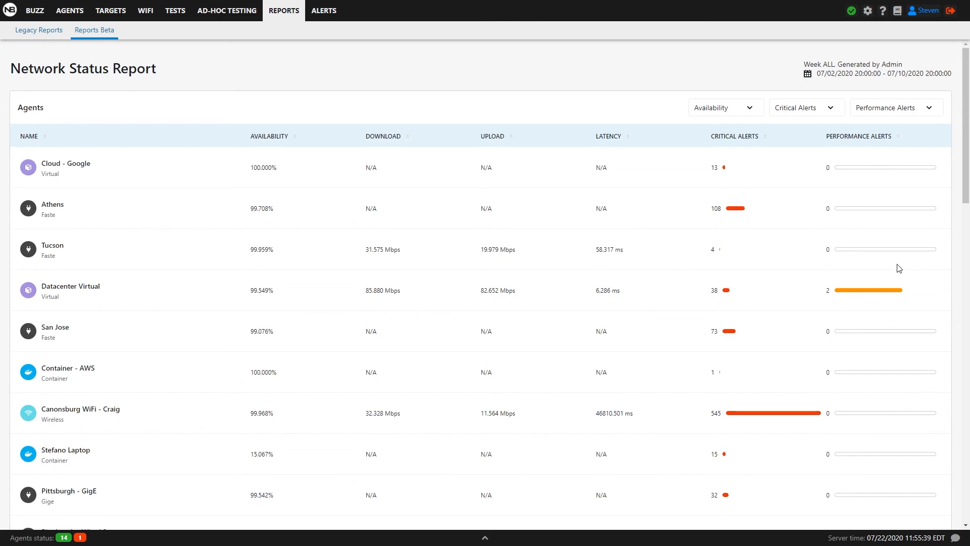
scroll(680, 351, down, 13)
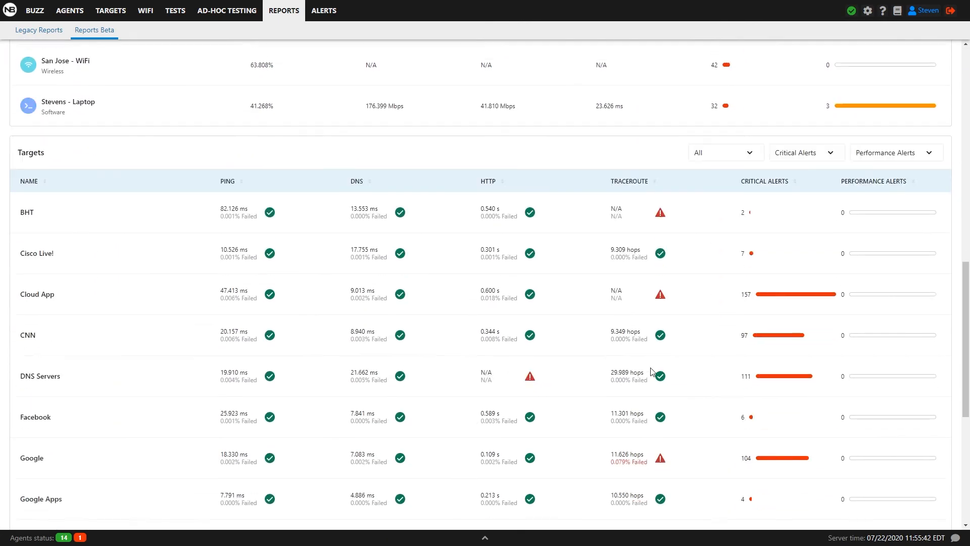
scroll(651, 372, down, 1)
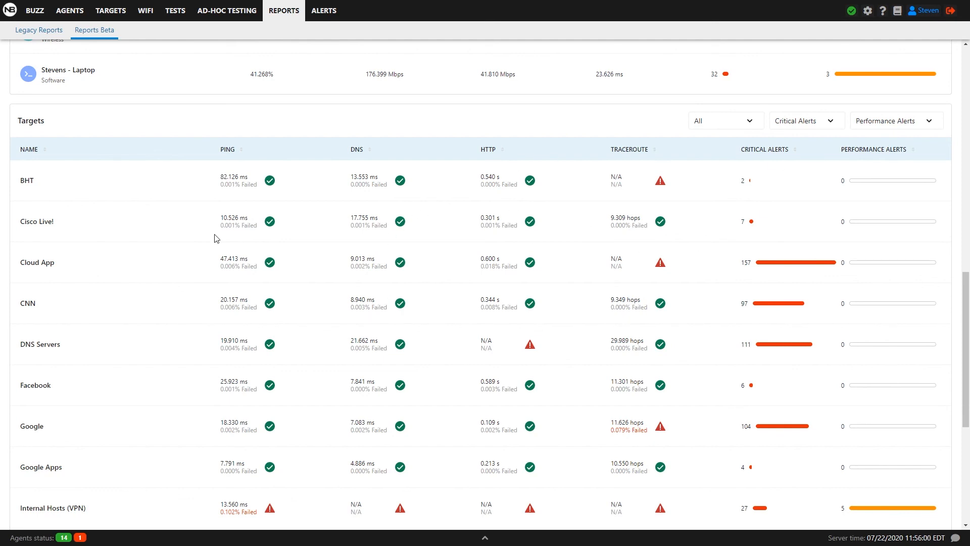
scroll(652, 258, down, 2)
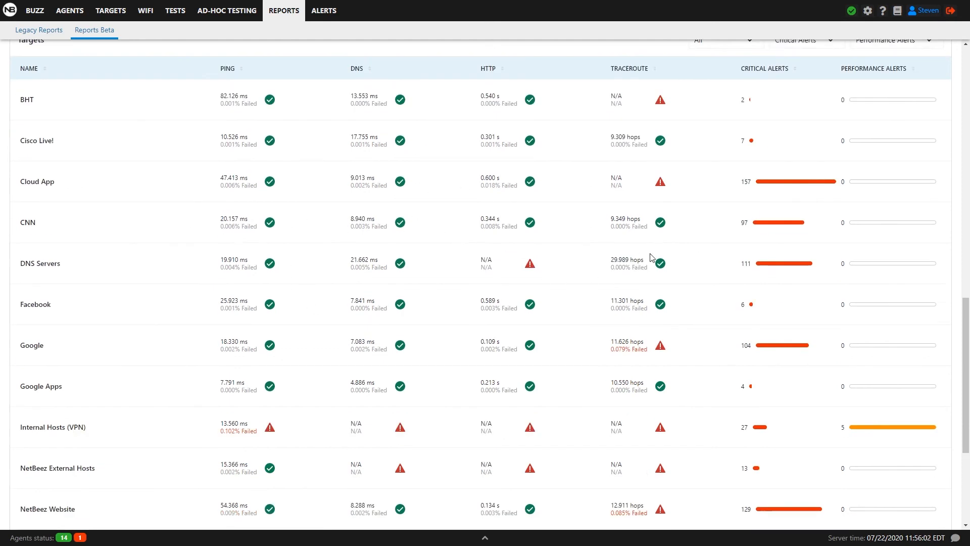